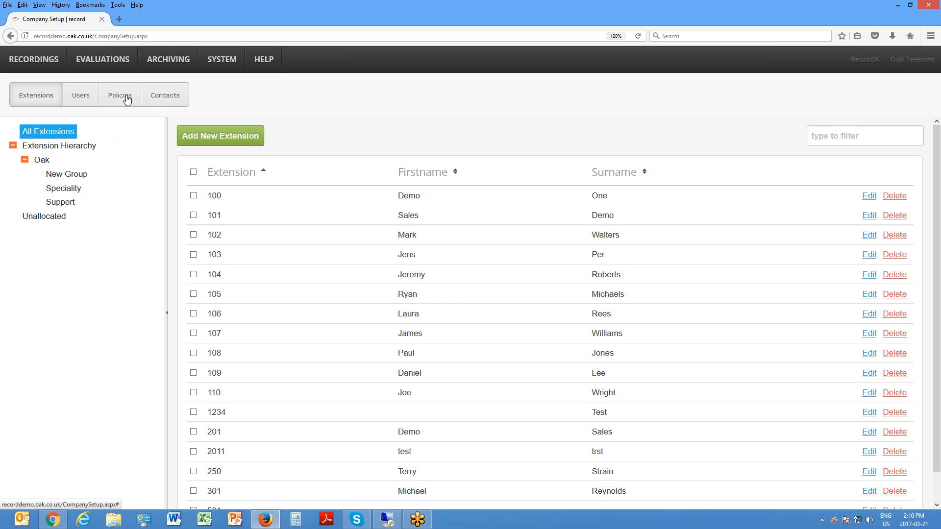
Step: Create a new policy named "test" in the company's policies
click(126, 97)
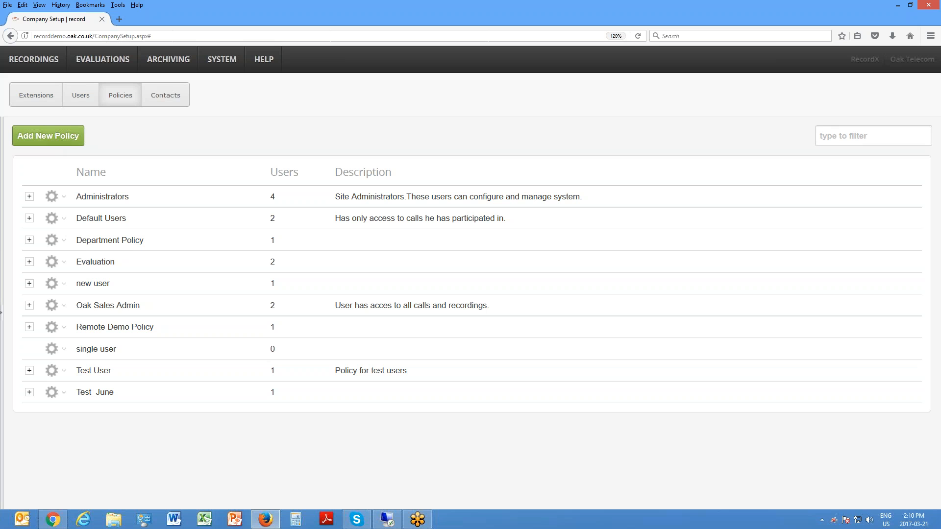
mouse_move(54, 284)
click(53, 139)
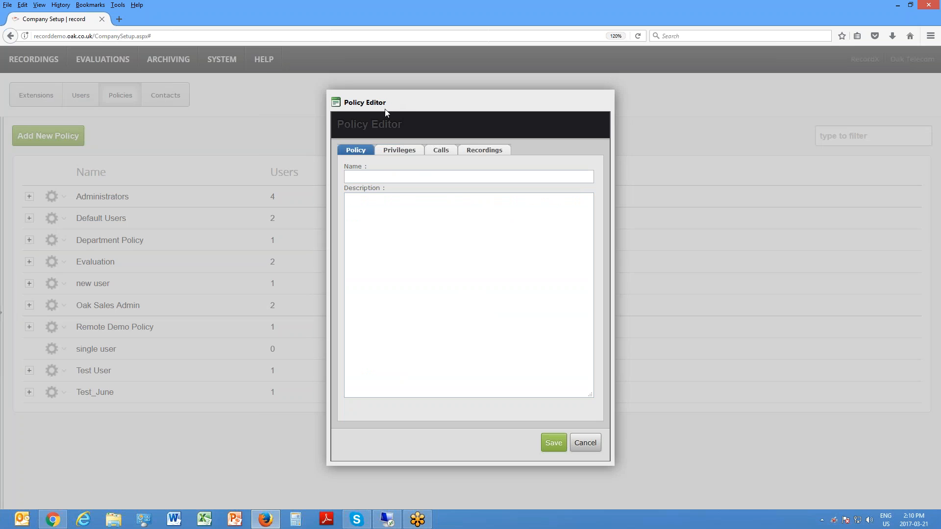
click(405, 175)
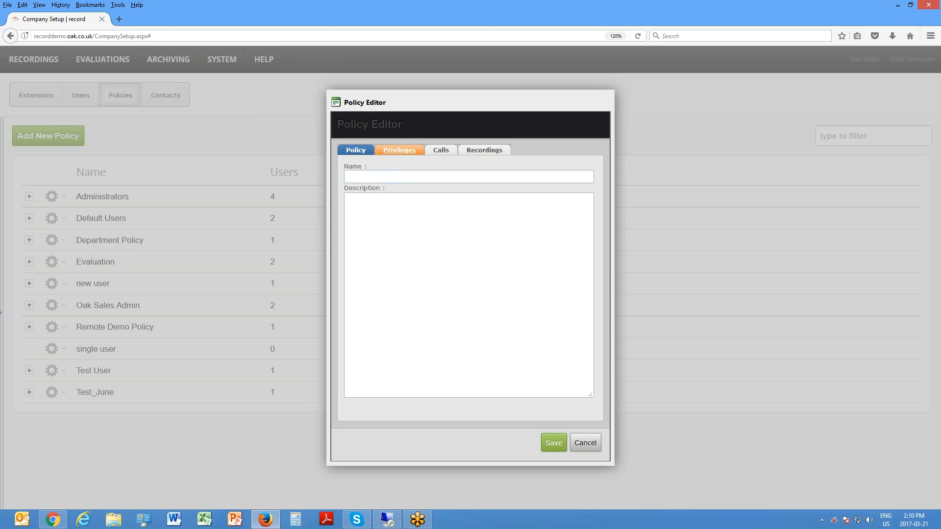
text(test)
Step: Examine the new policy's system, report and record privileges, including the full list of recording options
click(401, 151)
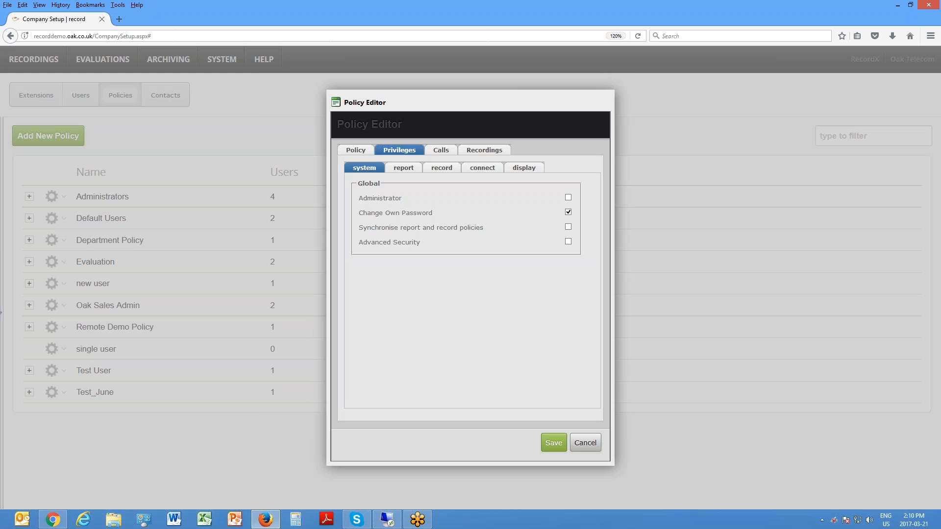
click(405, 168)
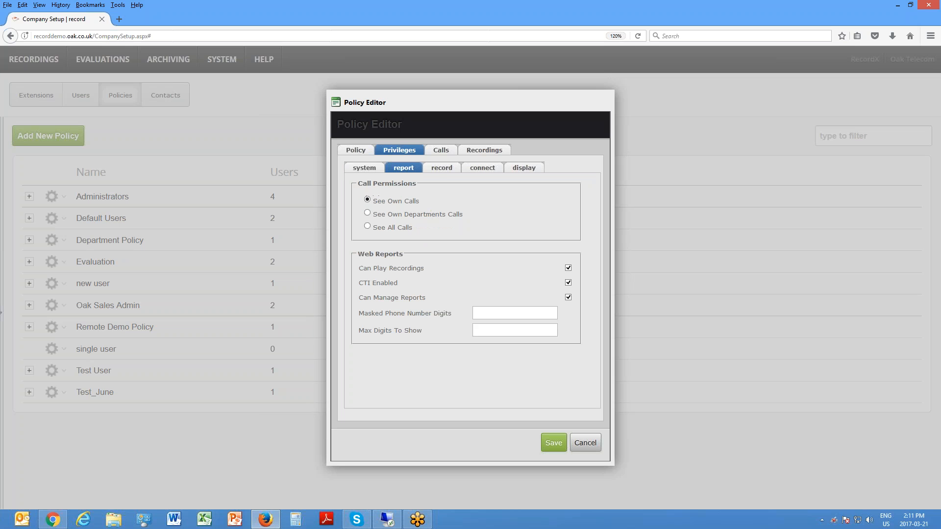
click(436, 170)
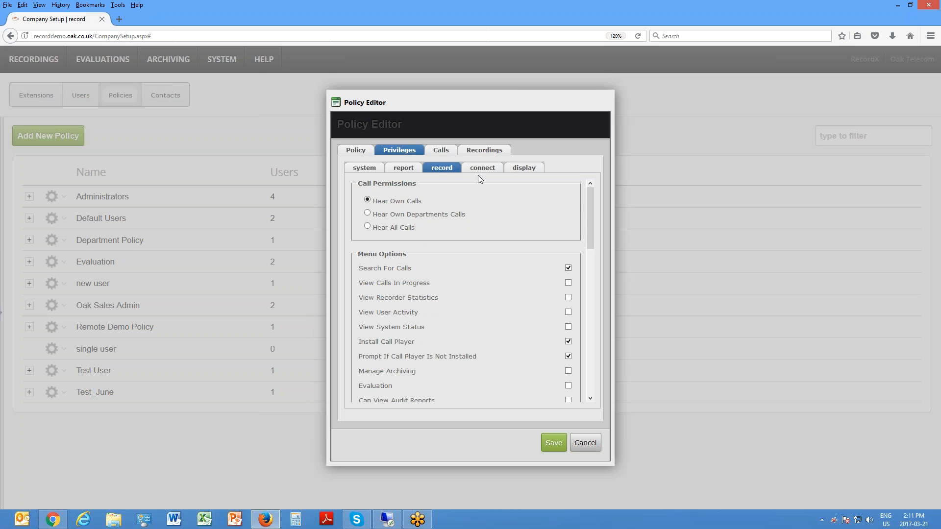
drag(590, 202, 578, 326)
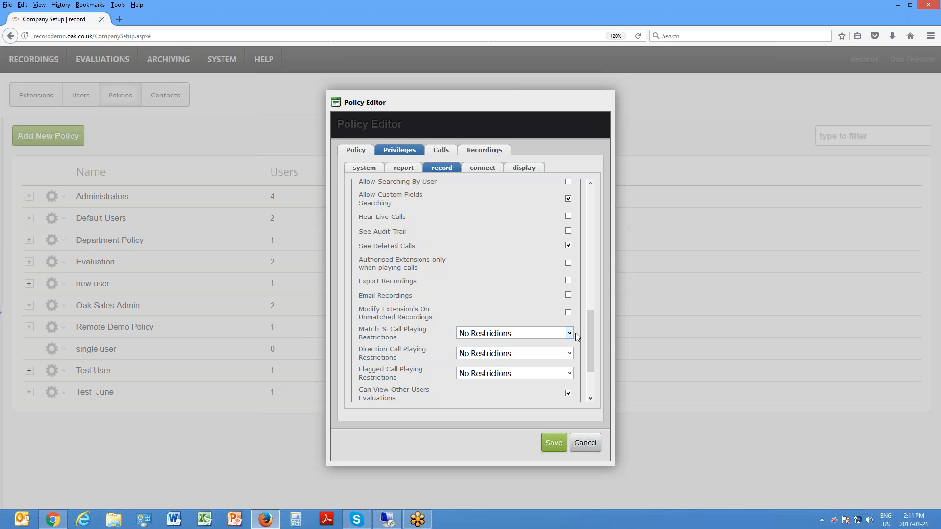
drag(592, 331, 581, 187)
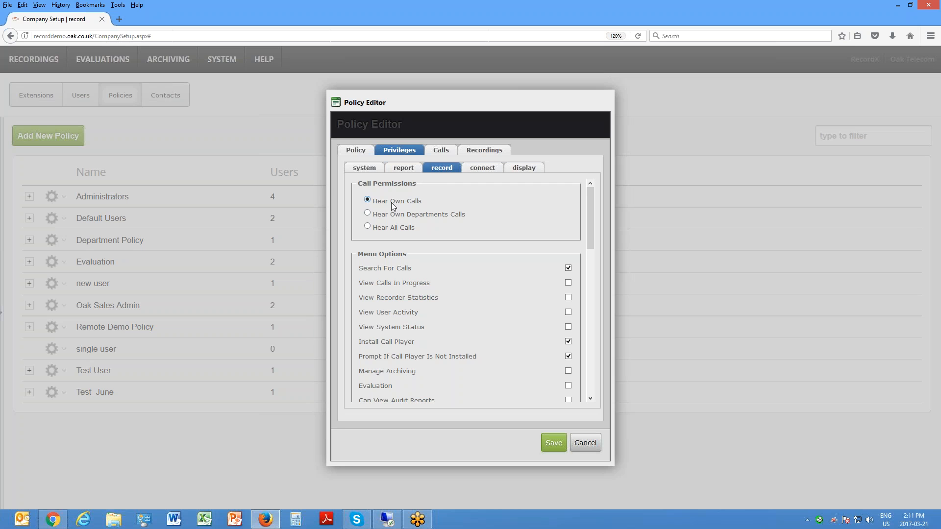
click(409, 171)
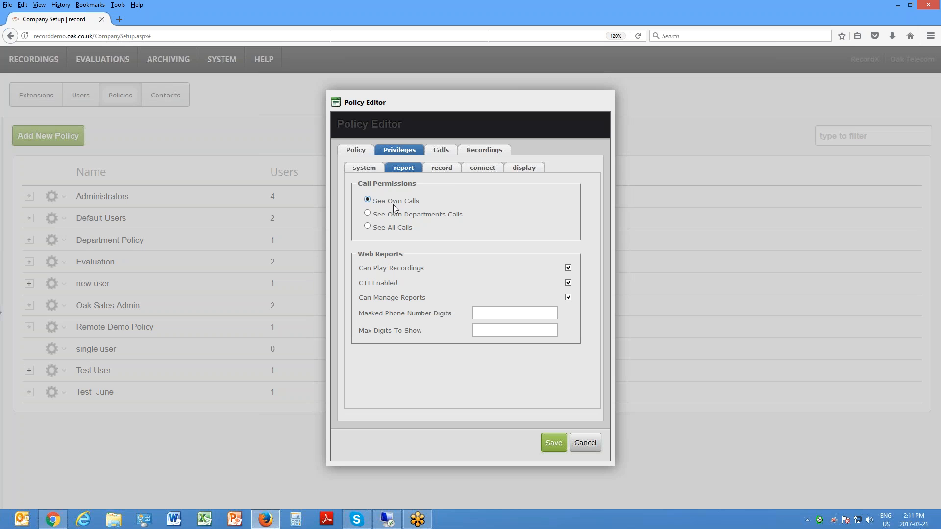
click(442, 169)
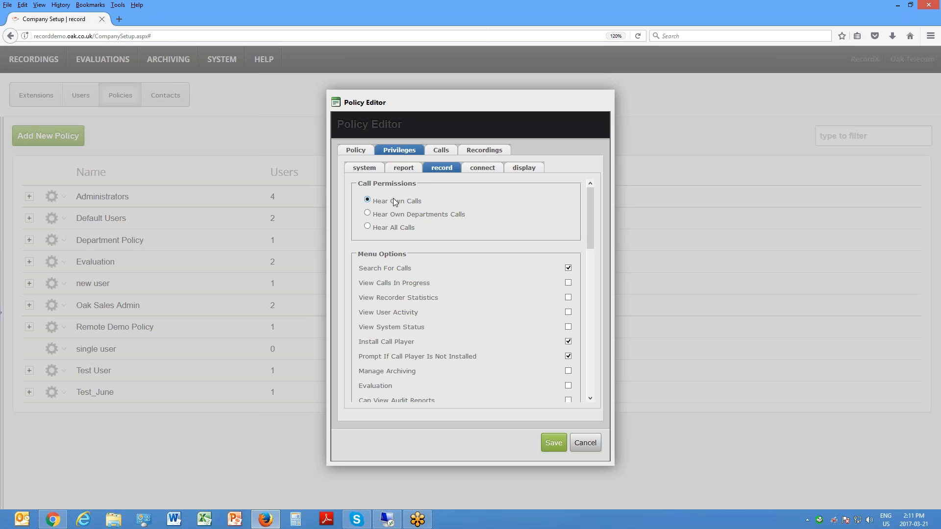
Step: Compare the policy's report and record call permissions, and set the report permission to See All Calls
click(403, 168)
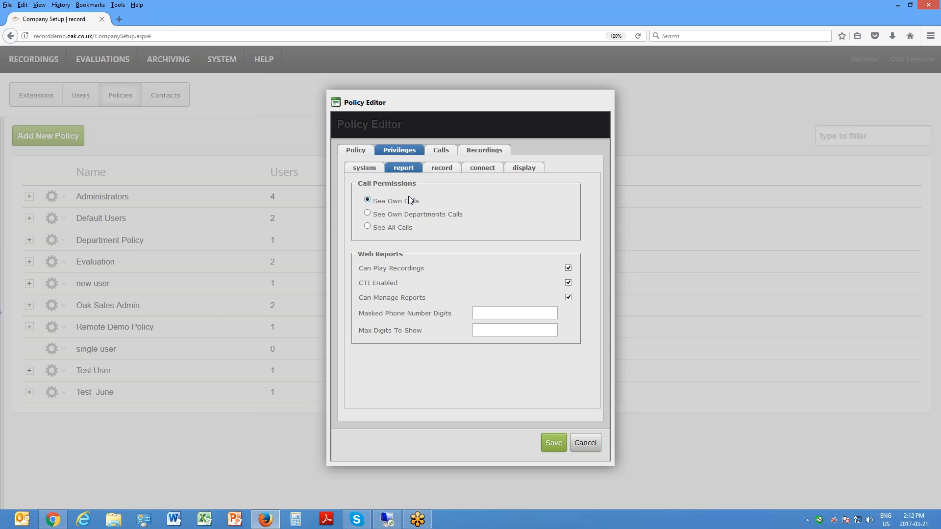
click(441, 167)
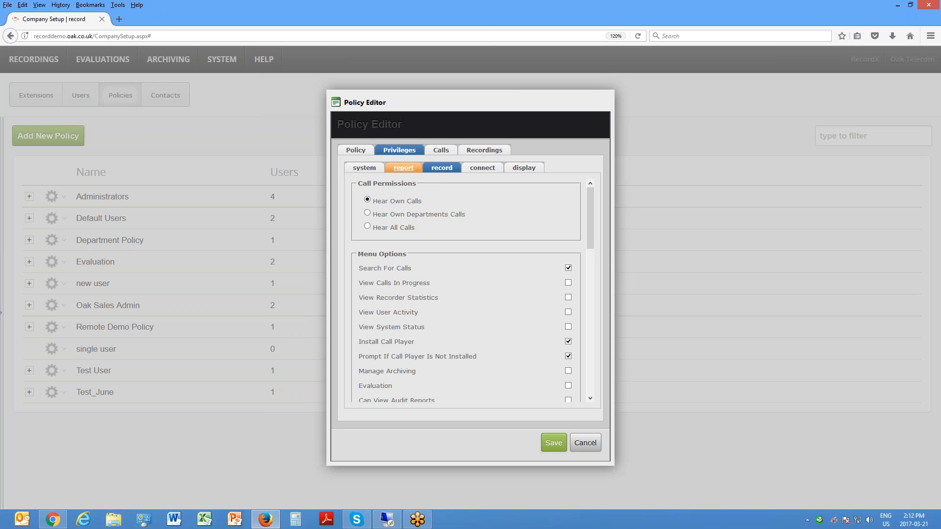
click(407, 170)
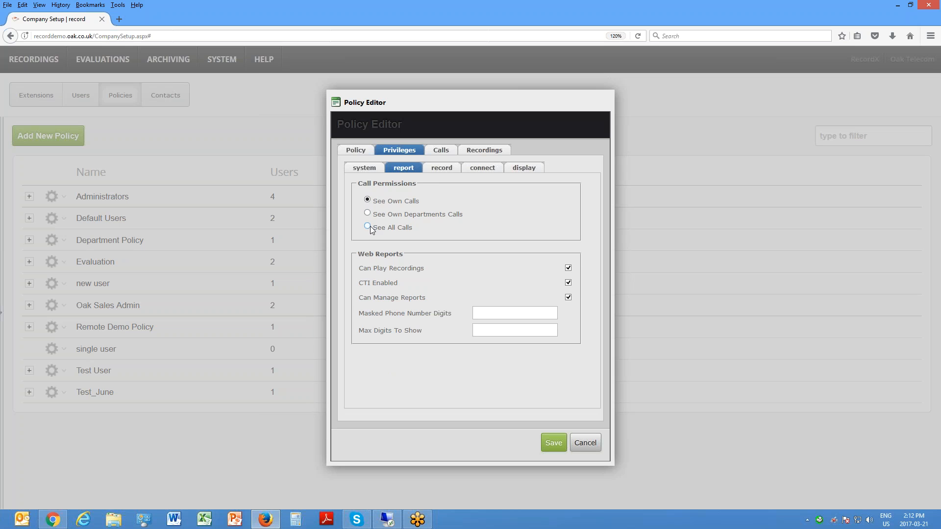
click(442, 169)
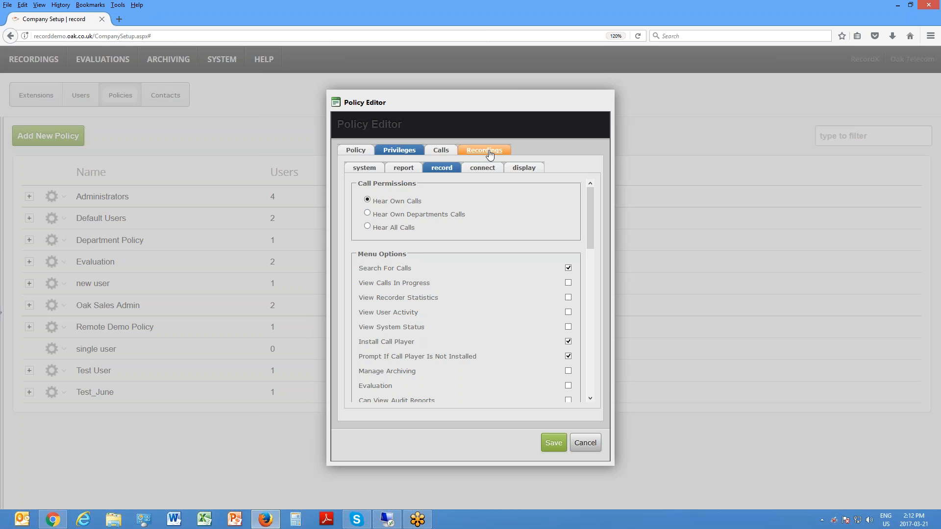
Step: Add extension 109 to the policy's allow/deny list for calls and switch its entry to Deny
click(440, 151)
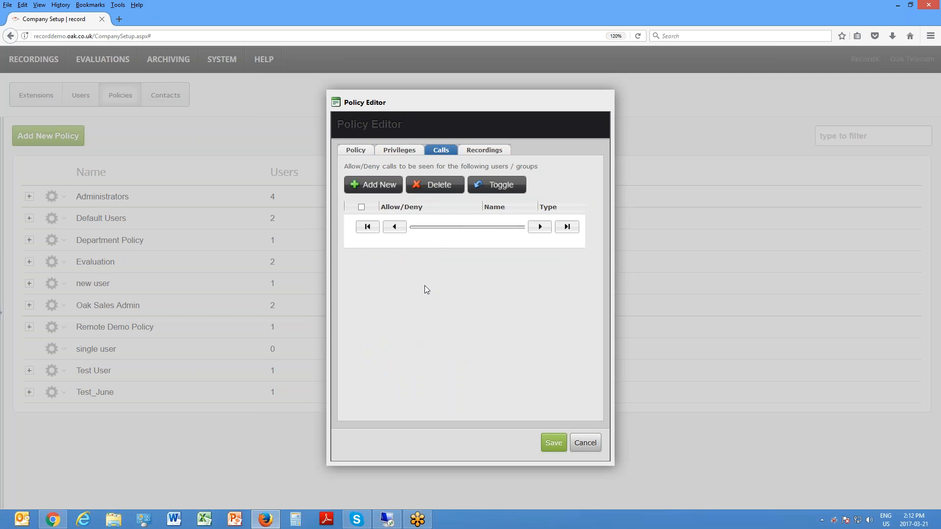
click(378, 189)
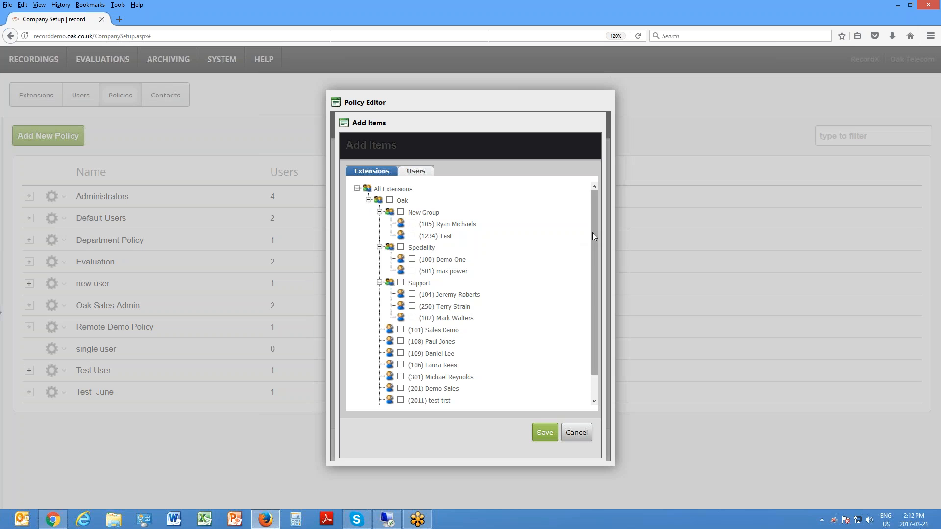
scroll(588, 273, down, 2)
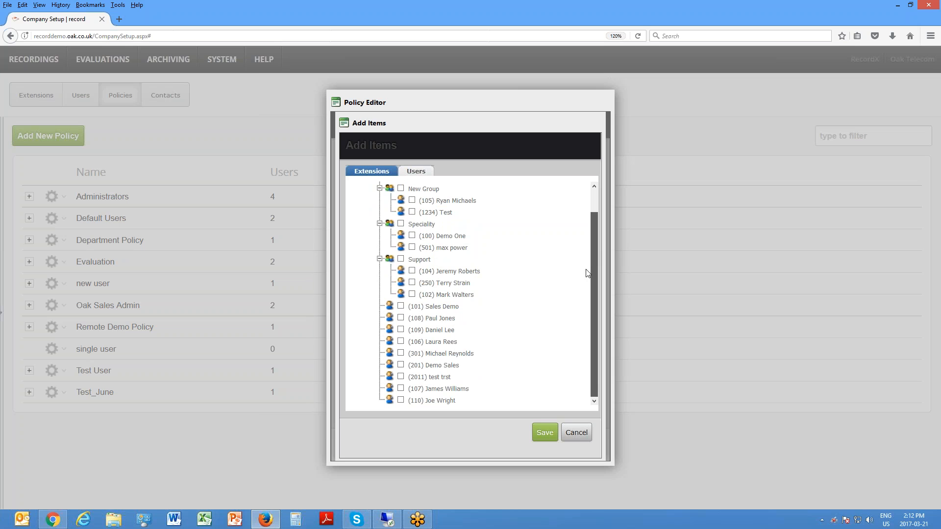
click(401, 331)
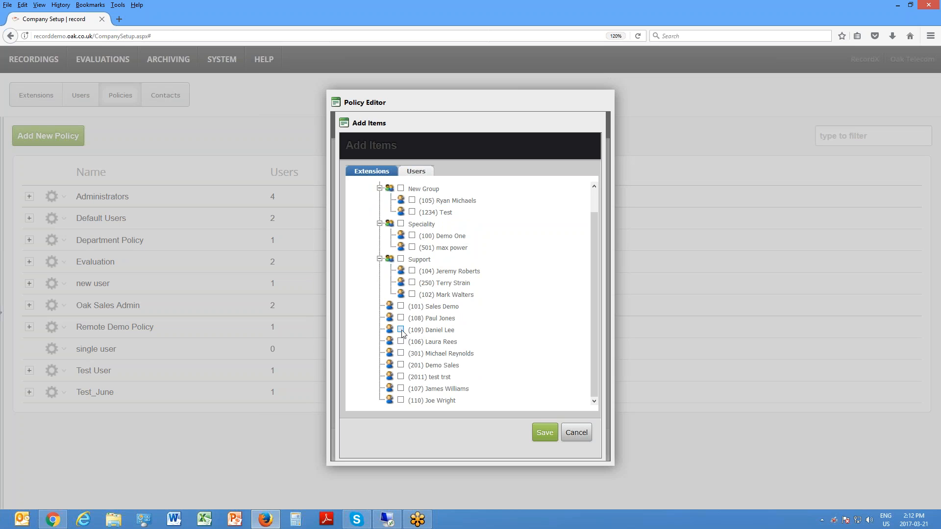
click(544, 434)
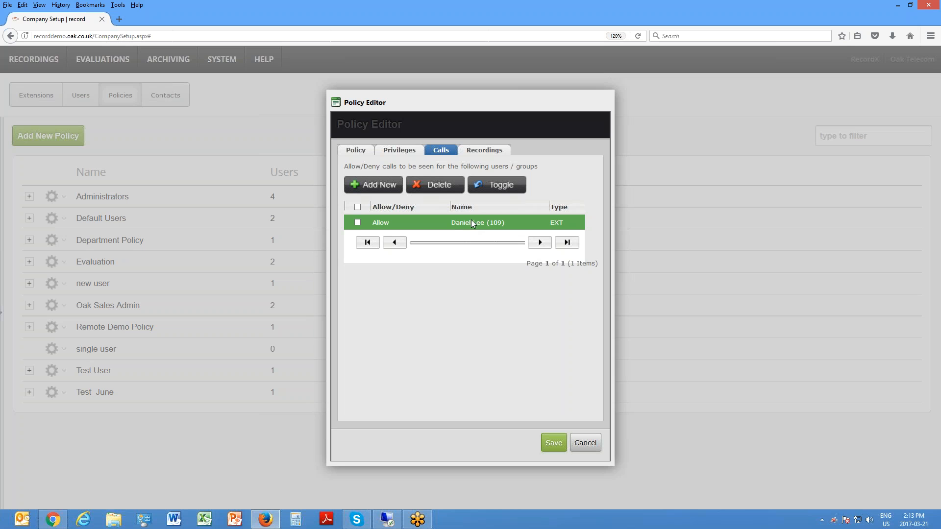
click(357, 223)
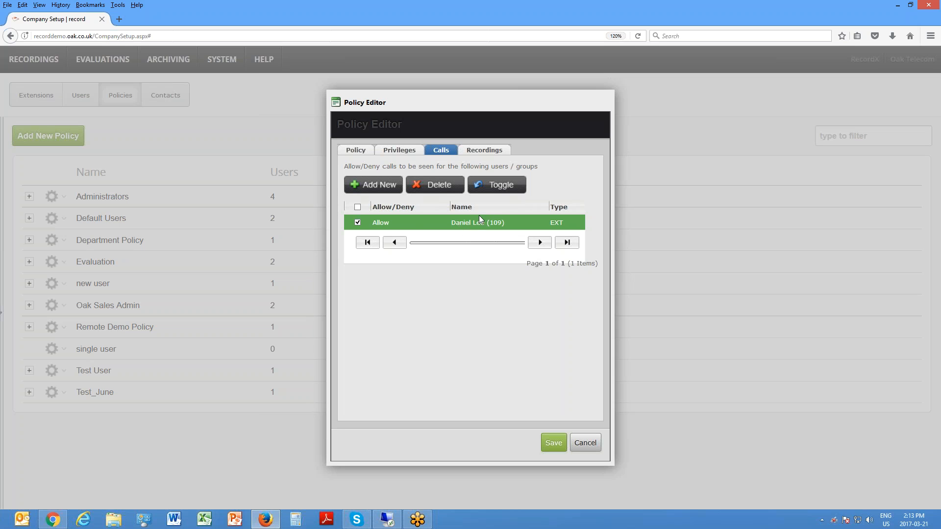
click(485, 190)
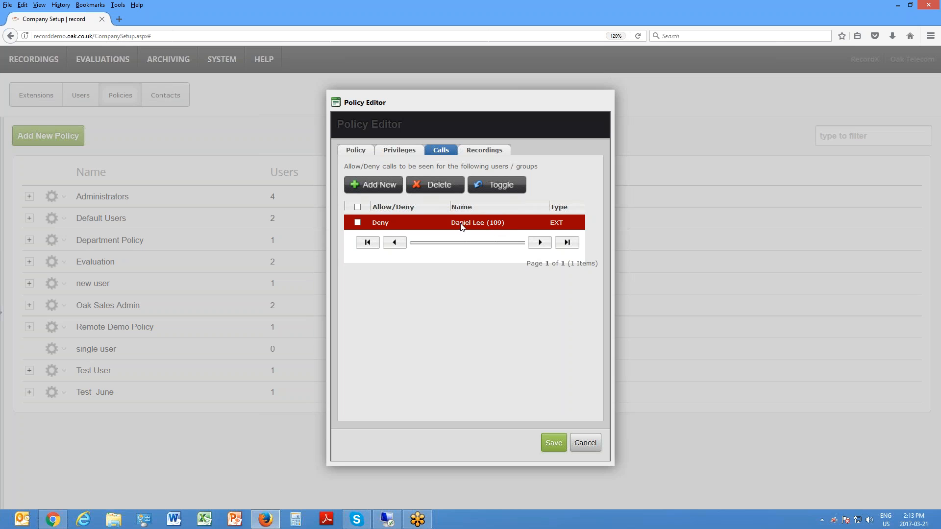
Step: Set the policy's record call permission to Hear All Calls, recheck the denied calls entry, and save the policy
click(406, 151)
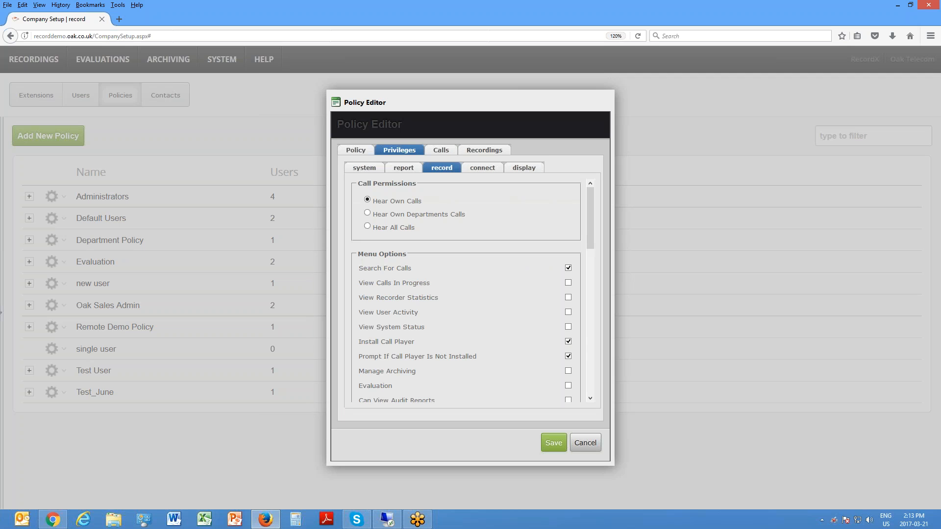
click(405, 169)
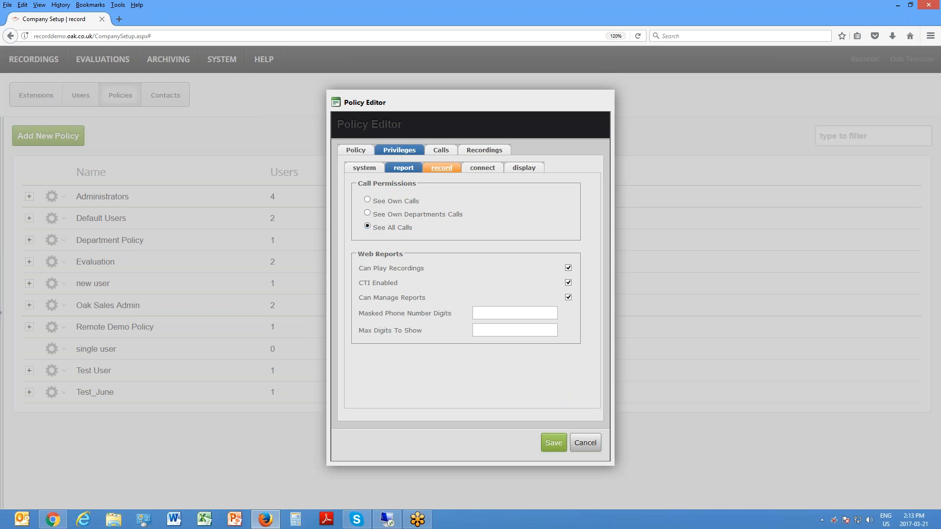
click(441, 167)
click(368, 227)
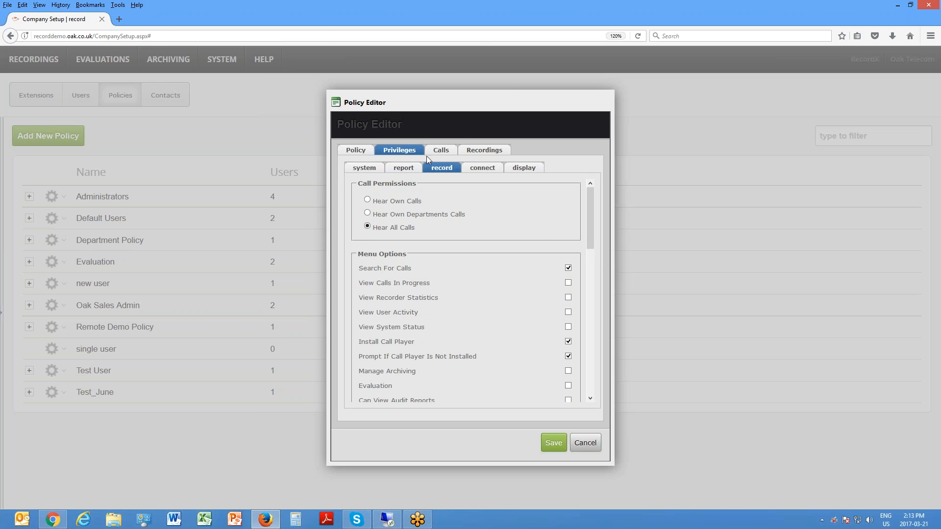
click(441, 149)
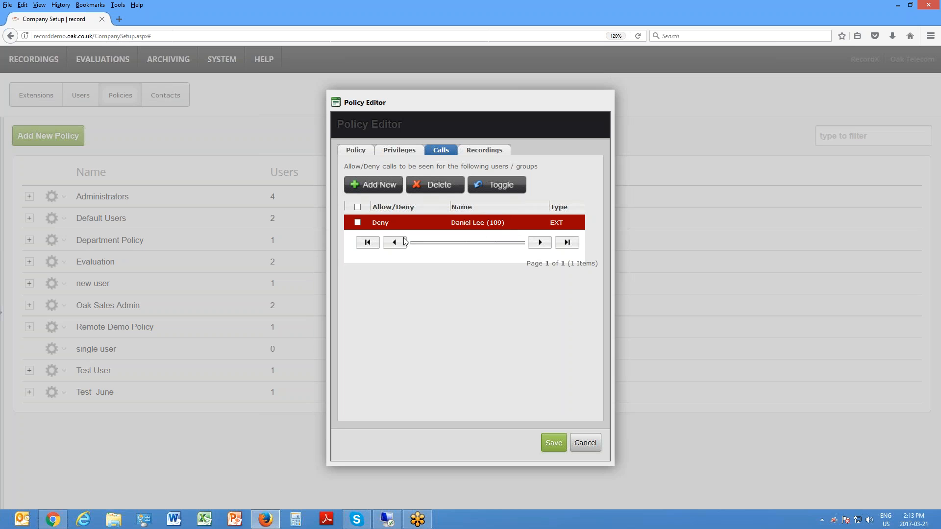
click(406, 152)
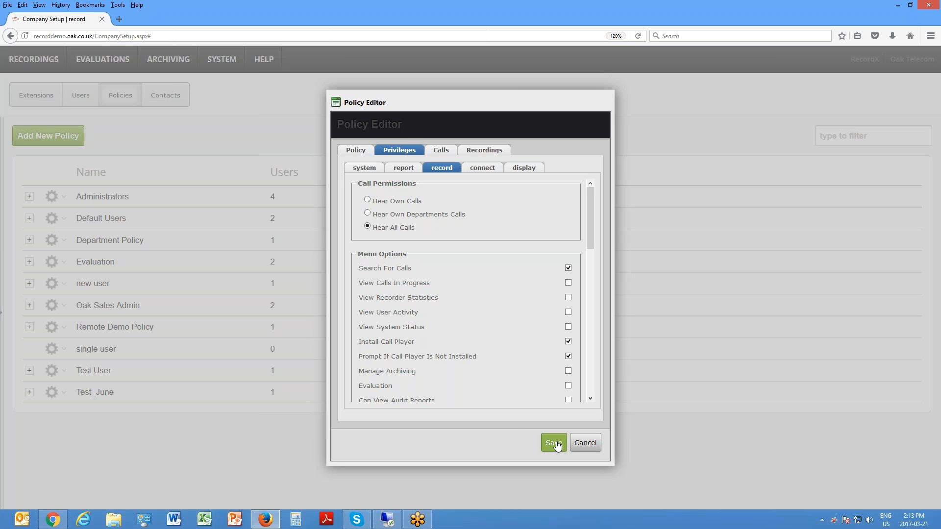
click(555, 444)
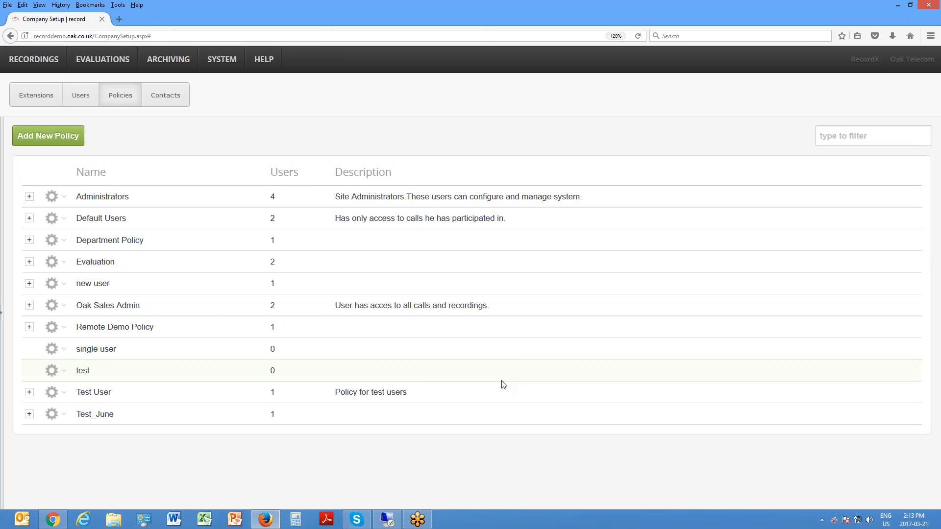
Step: Add a new user with the username "testuser"
click(91, 96)
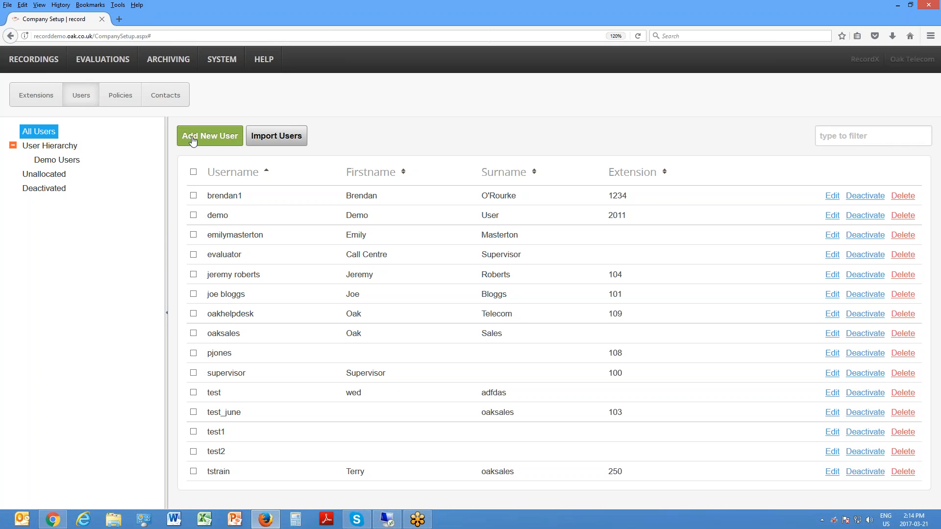
click(193, 139)
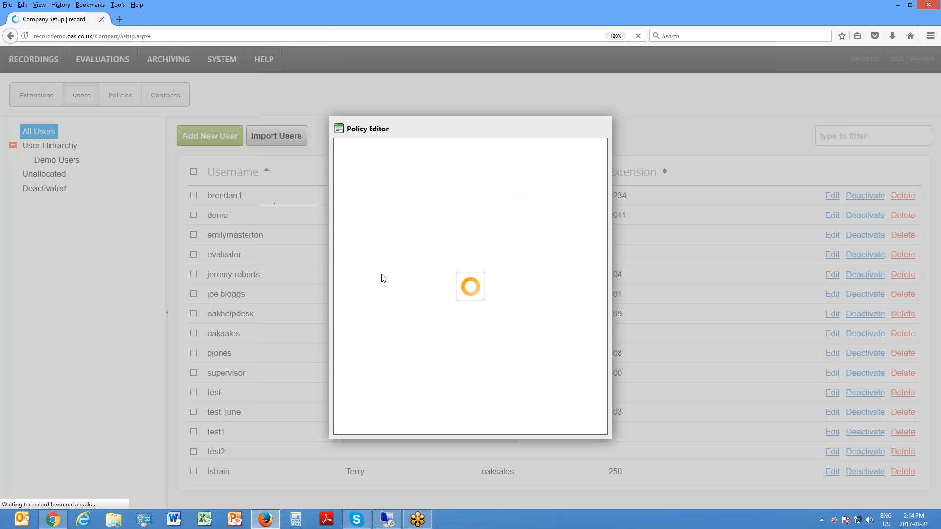
click(420, 195)
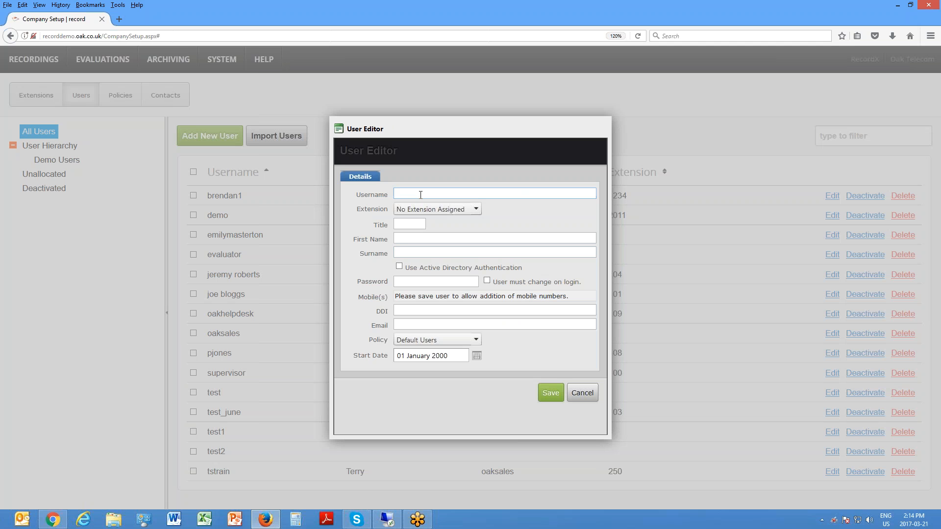
text(testuser)
Step: Assign extension (101) Sales Demo from the Oak group to the new user
click(474, 209)
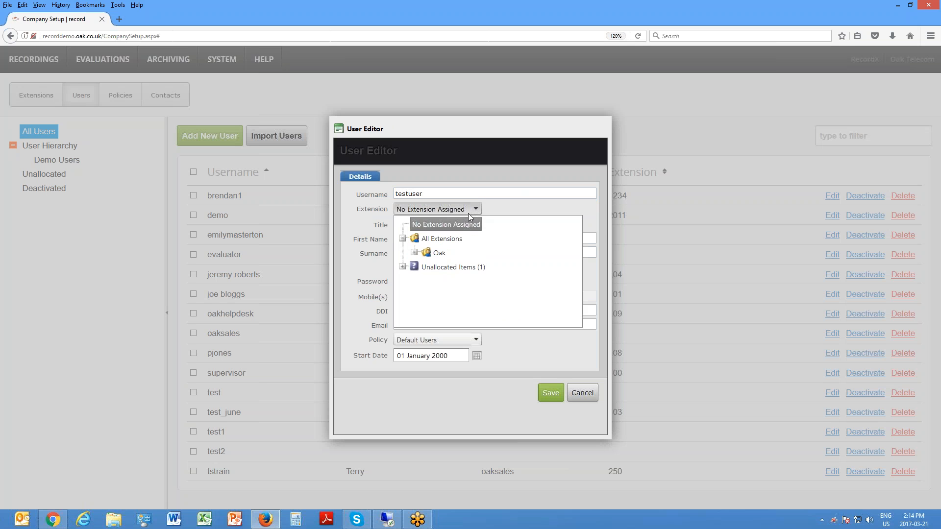
click(414, 253)
mouse_move(576, 238)
mouse_down()
mouse_move(576, 269)
mouse_move(576, 233)
mouse_up()
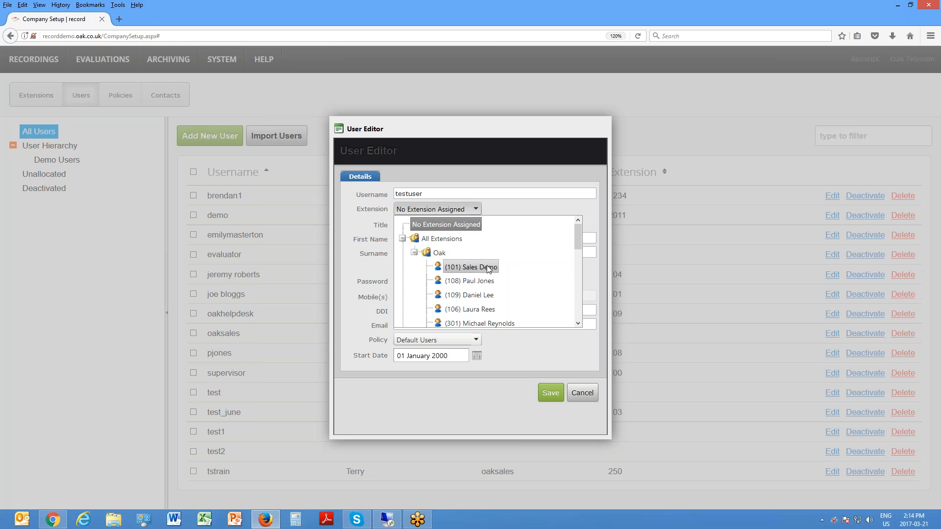
click(477, 208)
click(478, 208)
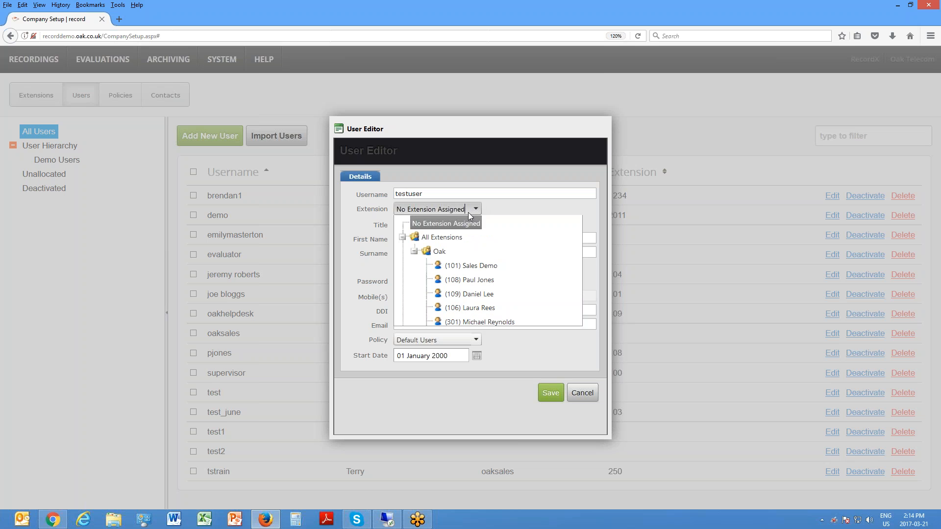
click(482, 271)
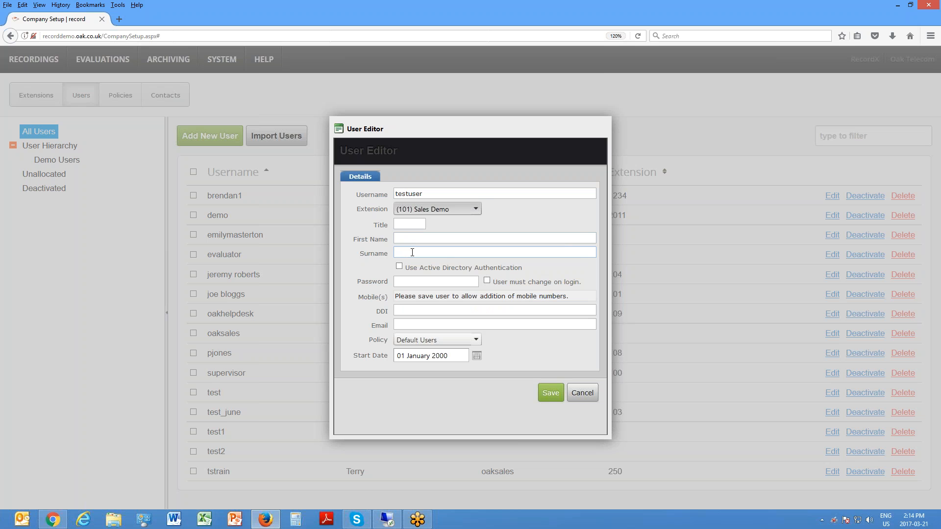
Step: Enter the account password for the new user, leaving the name and email fields empty
click(439, 250)
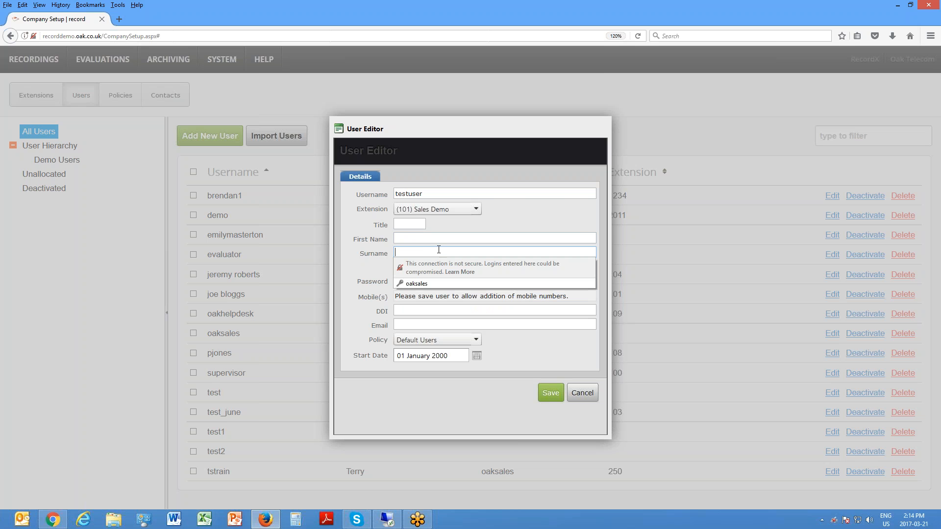
click(410, 240)
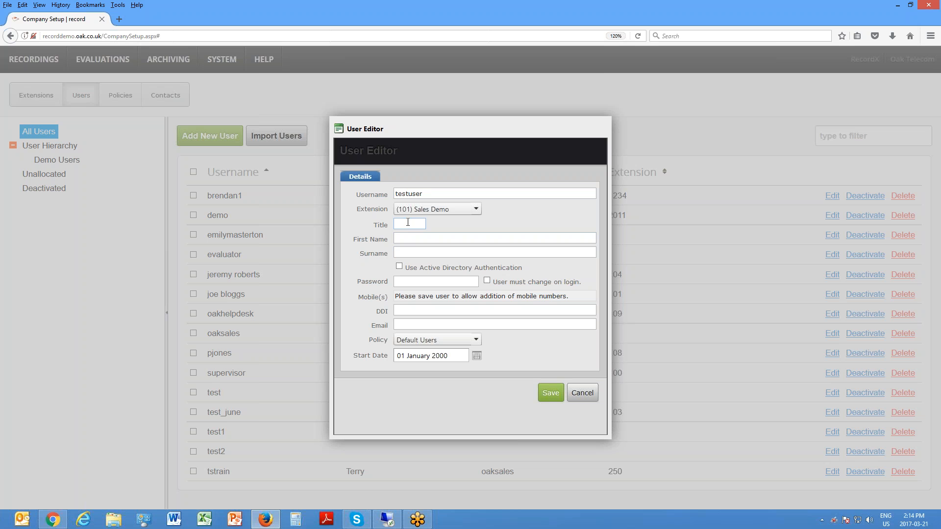
click(419, 325)
click(421, 282)
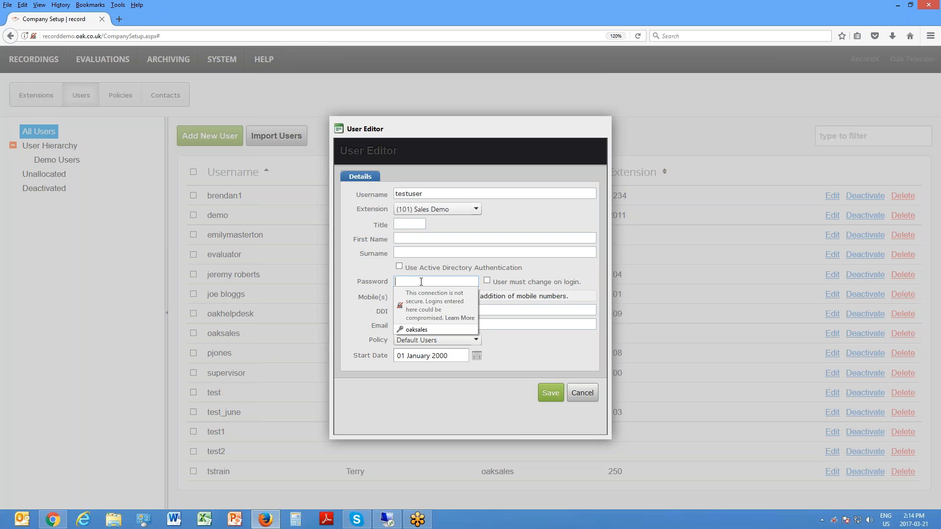
text(pa)
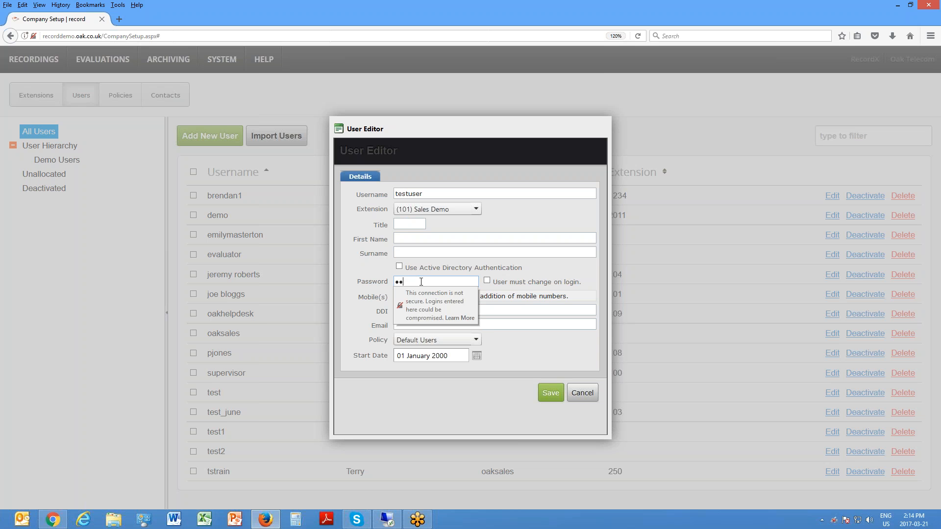
Step: Assign the "test" policy to the new user and save the user
click(475, 340)
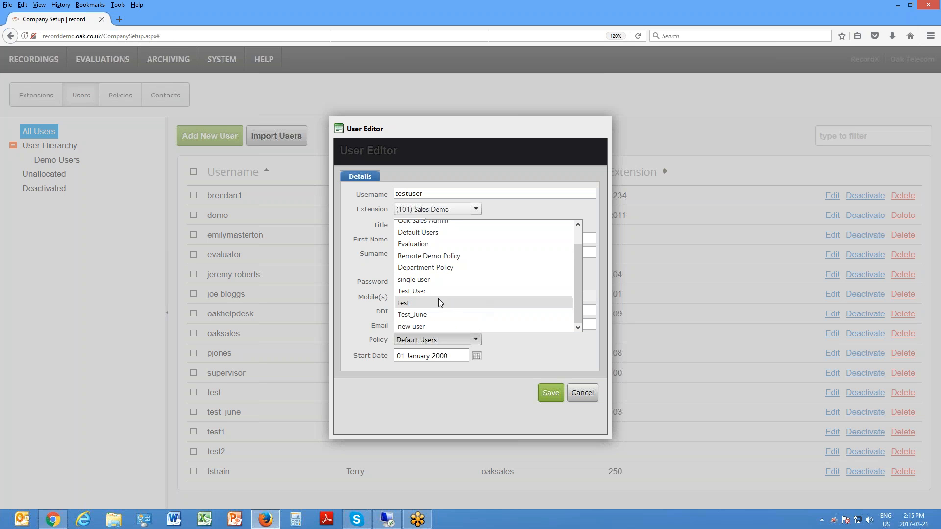
click(410, 305)
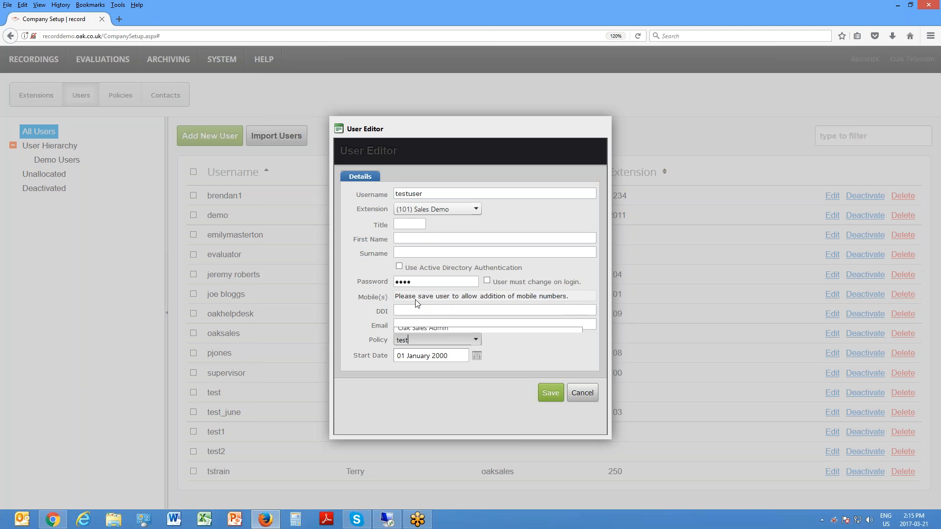
click(547, 394)
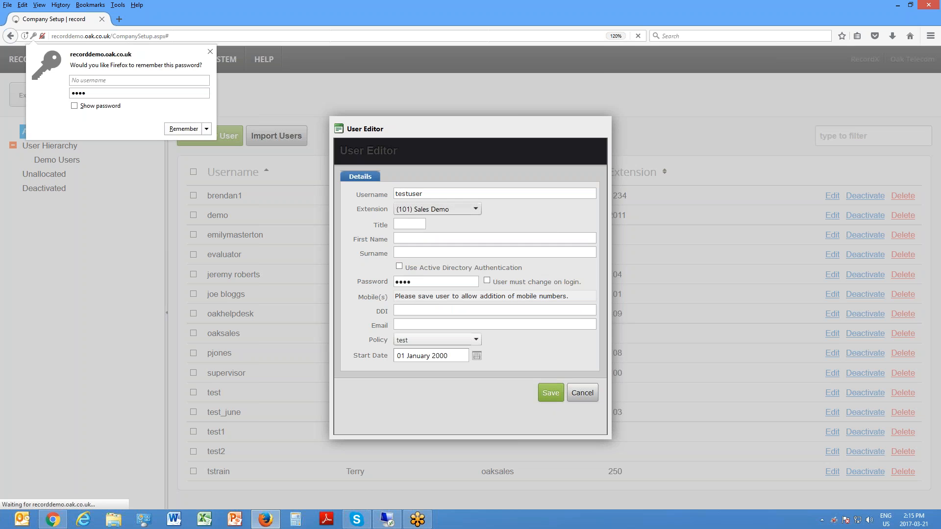